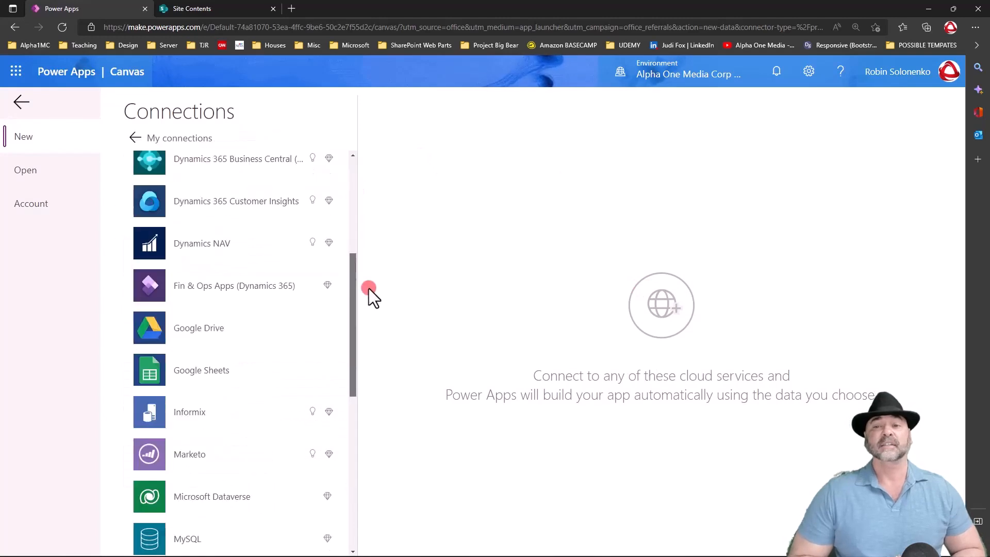
Create a new SharePoint connection using the direct cloud services option.
scroll(233, 361, "down", 5)
left_click(232, 400)
left_click(417, 300)
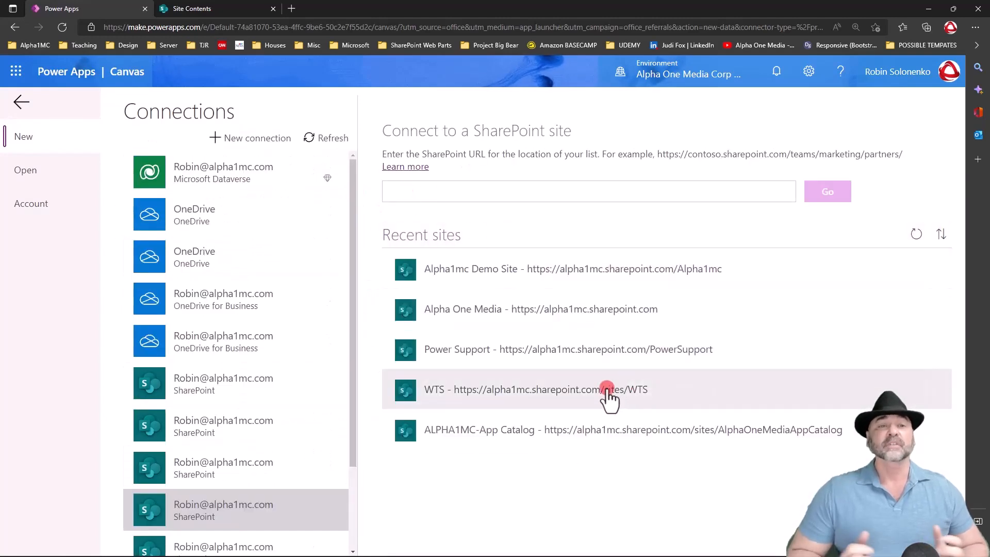
Generate an app from the CPS_Officers list on the Alpha1mc Demo Site through the SharePoint connection.
left_click_drag(353, 299, 355, 378)
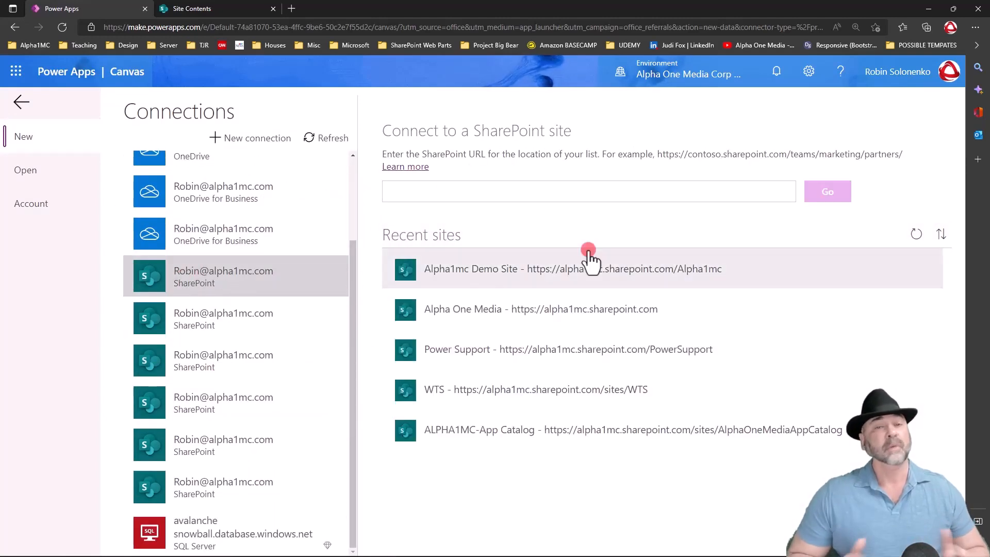
left_click(593, 270)
scroll(496, 255, "down", 7)
scroll(497, 256, "down", 1)
left_click(464, 325)
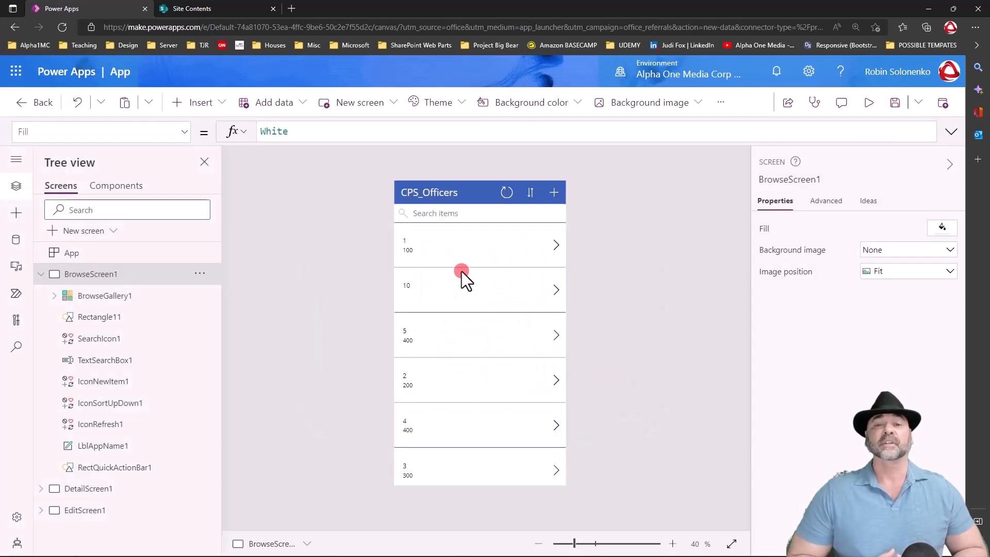
Preview the app, viewing the first officer's detail screen and edit form, and exit the preview.
left_click(869, 102)
left_click(598, 188)
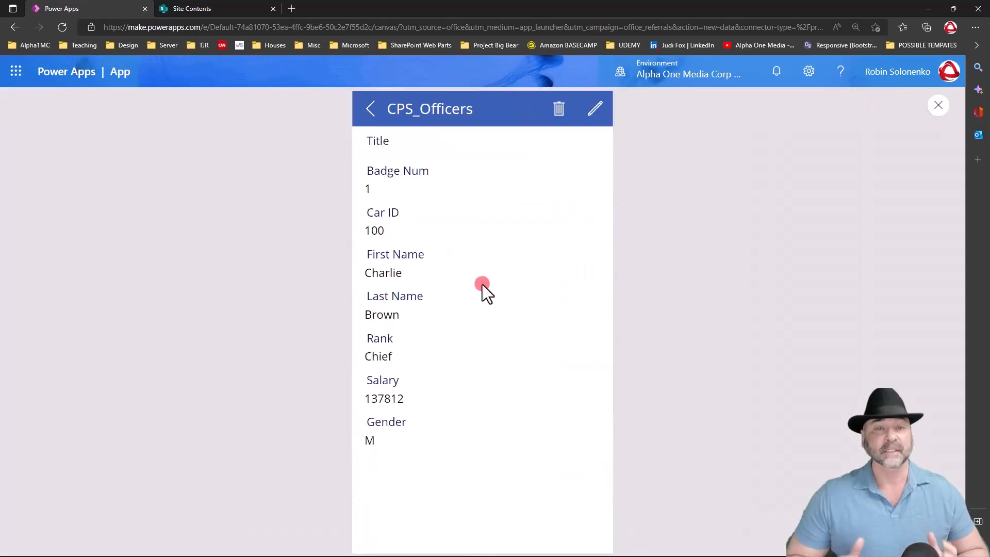
left_click(594, 108)
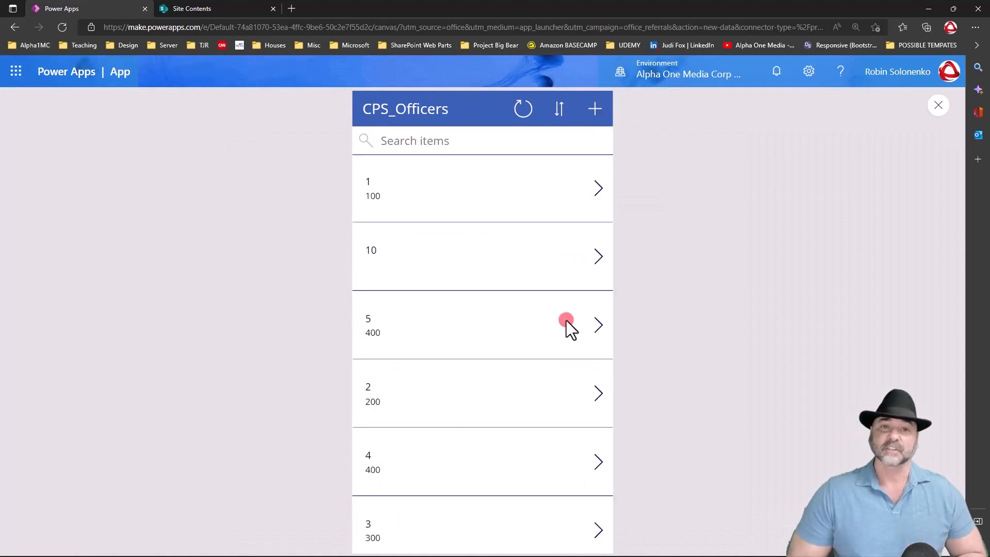
key("Escape")
Save the app as "Connect To SharePoint Demo" and leave the app editor.
left_click(895, 102)
left_click_drag(345, 325, 282, 322)
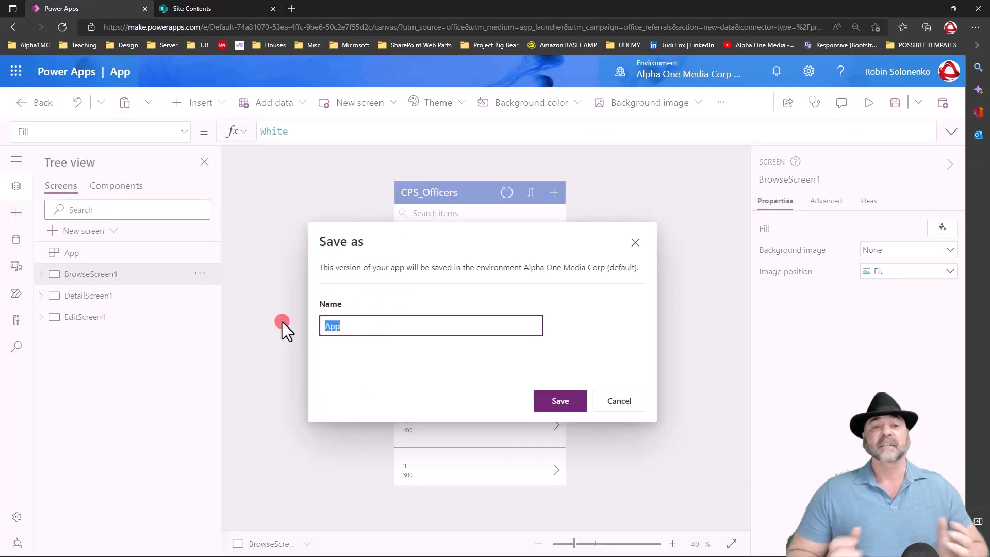
type("Connect To SharePoint Demo")
left_click(561, 400)
left_click(37, 103)
left_click(531, 359)
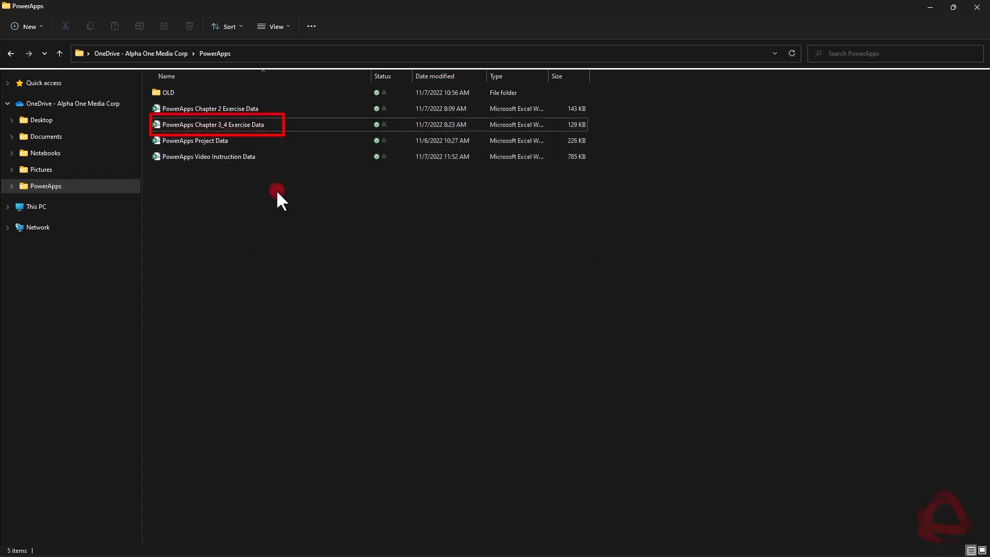
Open the PowerApps Chapter 3_4 Exercise Data workbook and examine its course lookup, course registrations, officers and tickets sheets.
double_click(249, 126)
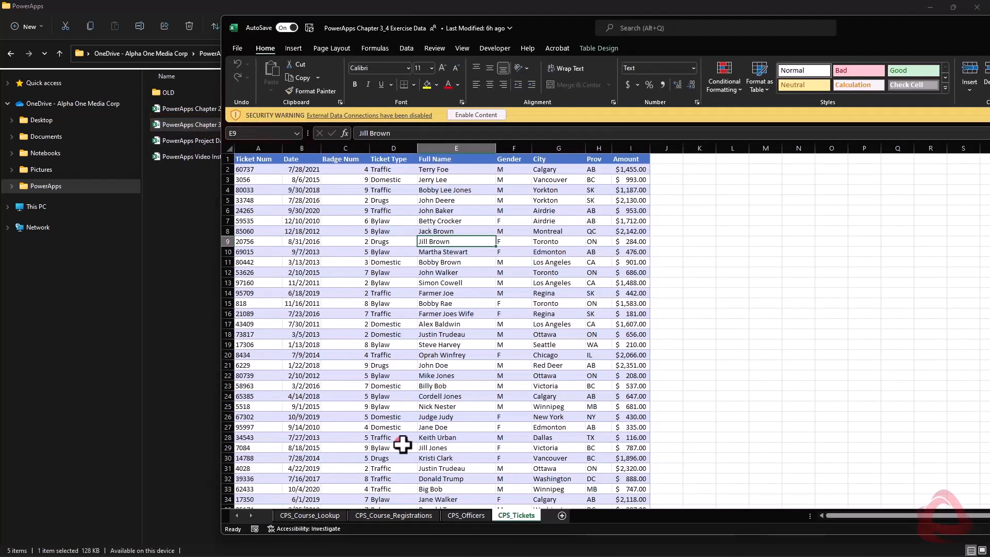
left_click_drag(899, 34, 728, 20)
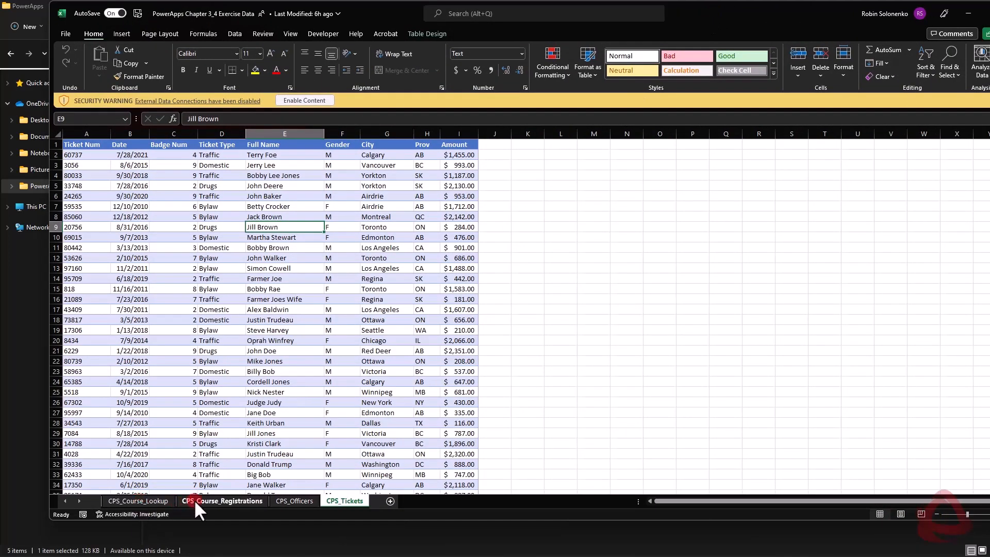
left_click(148, 500)
left_click(216, 500)
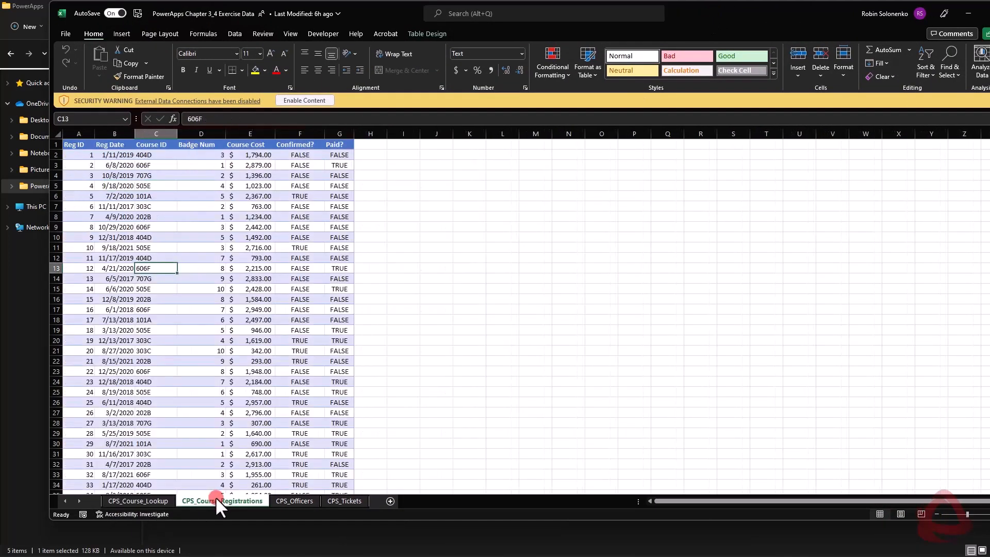
left_click(286, 499)
left_click(346, 499)
left_click(297, 499)
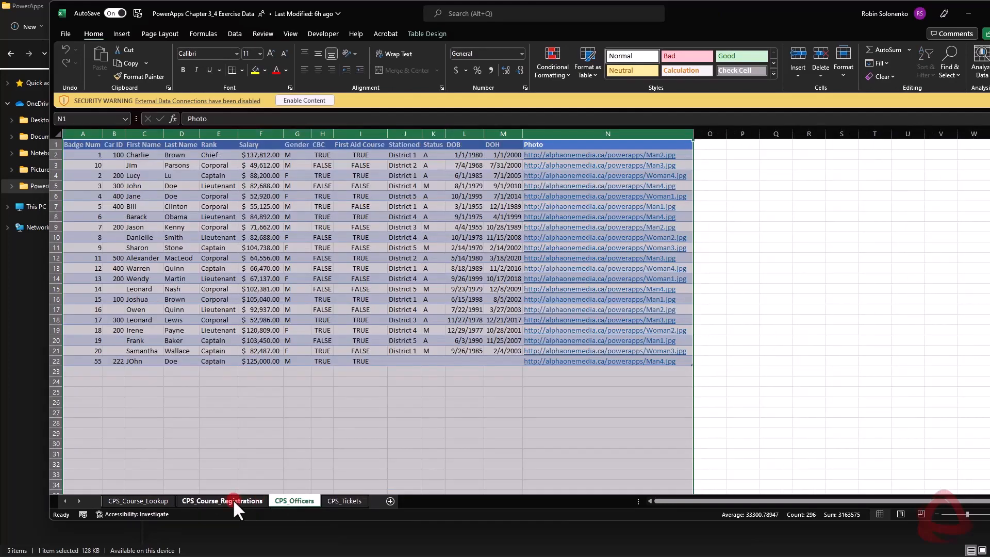
left_click(206, 500)
left_click(153, 499)
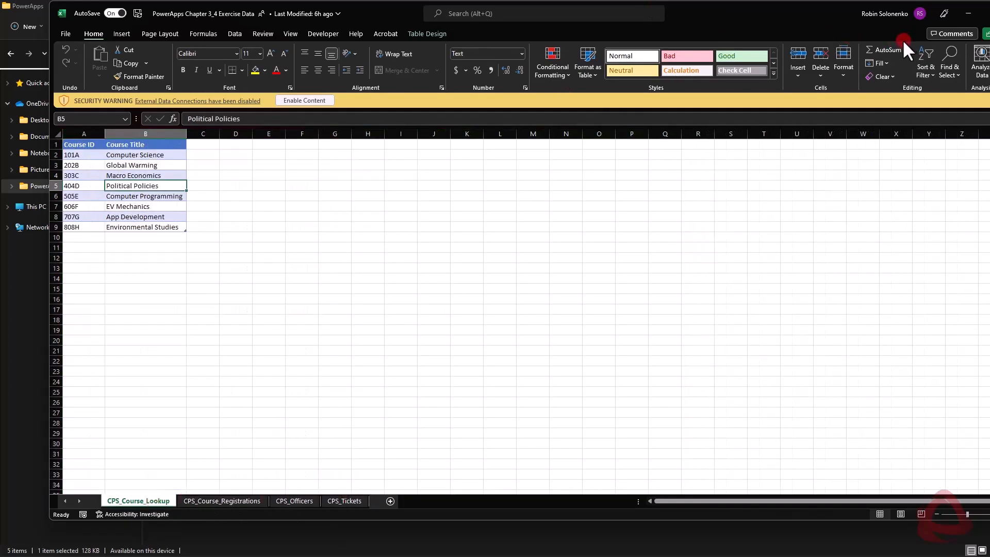
Examine the Ticket Num, Date, Badge Num and Ticket Type column headers on the CPS_Tickets sheet.
left_click(342, 499)
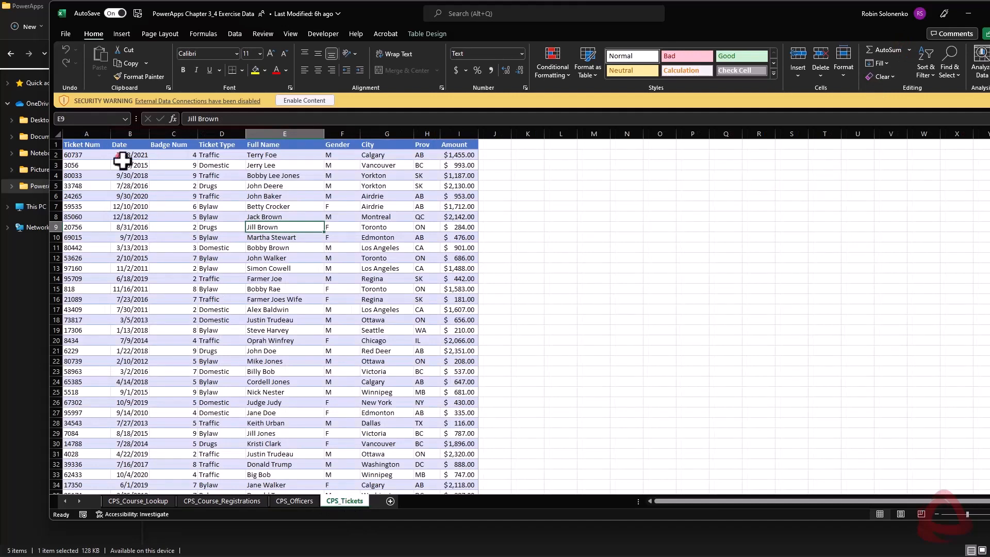
left_click(86, 146)
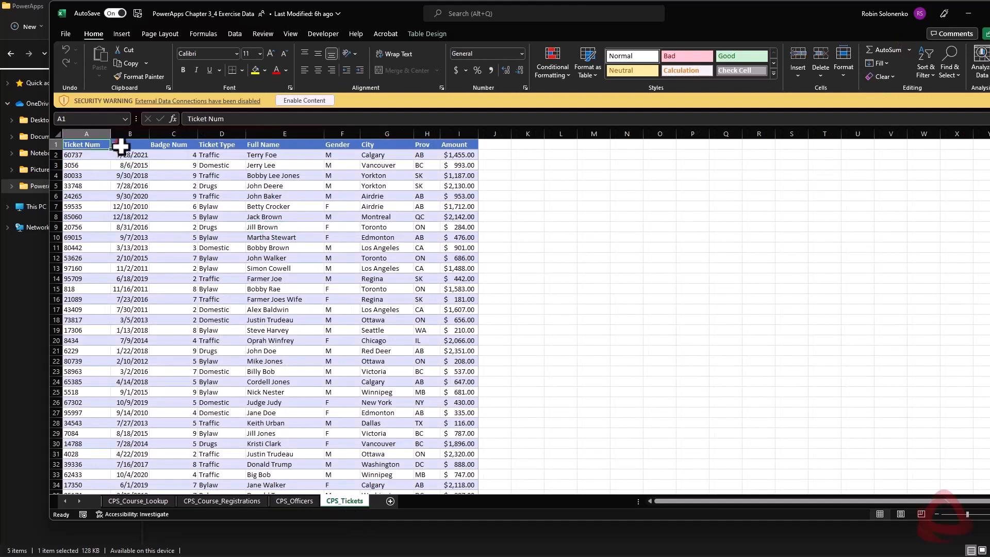
left_click(126, 144)
left_click(173, 144)
left_click(229, 146)
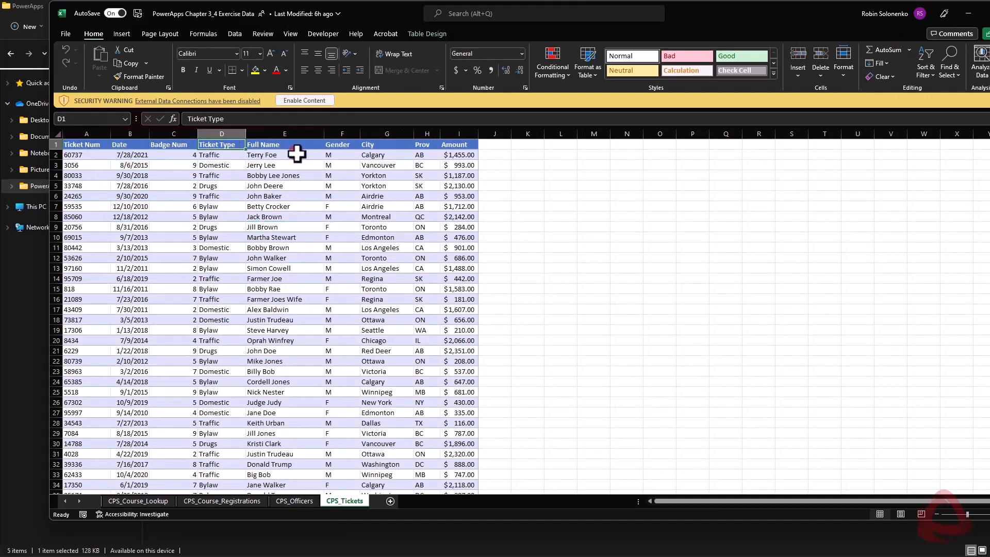
left_click(253, 228)
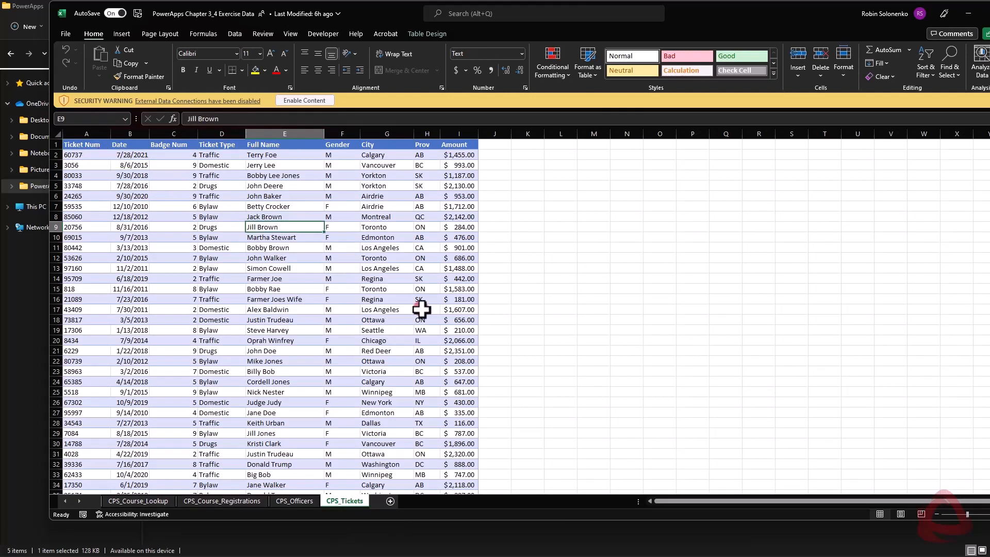
Minimize the workbook and file windows and check the CPS lists in the SharePoint site contents.
left_click(965, 12)
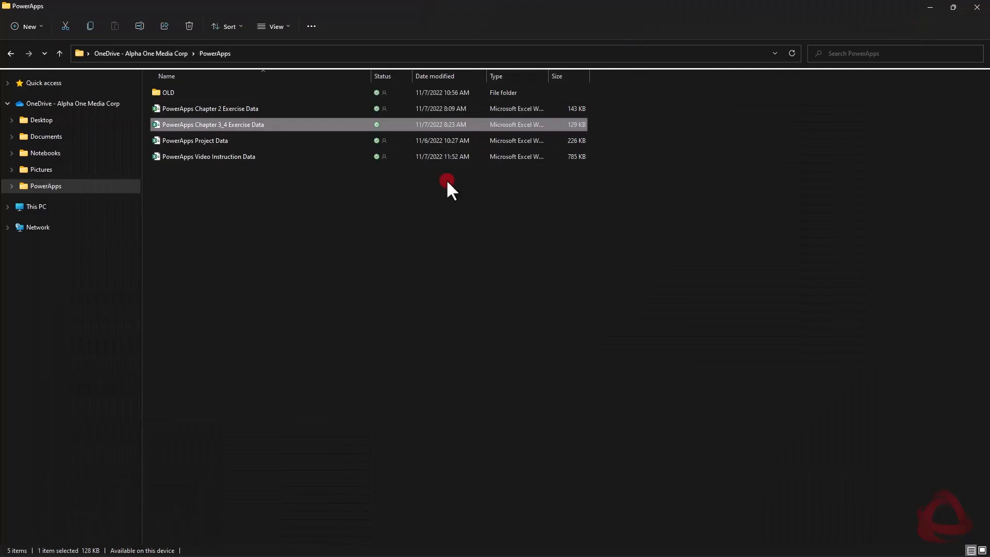
left_click(931, 6)
left_click(211, 11)
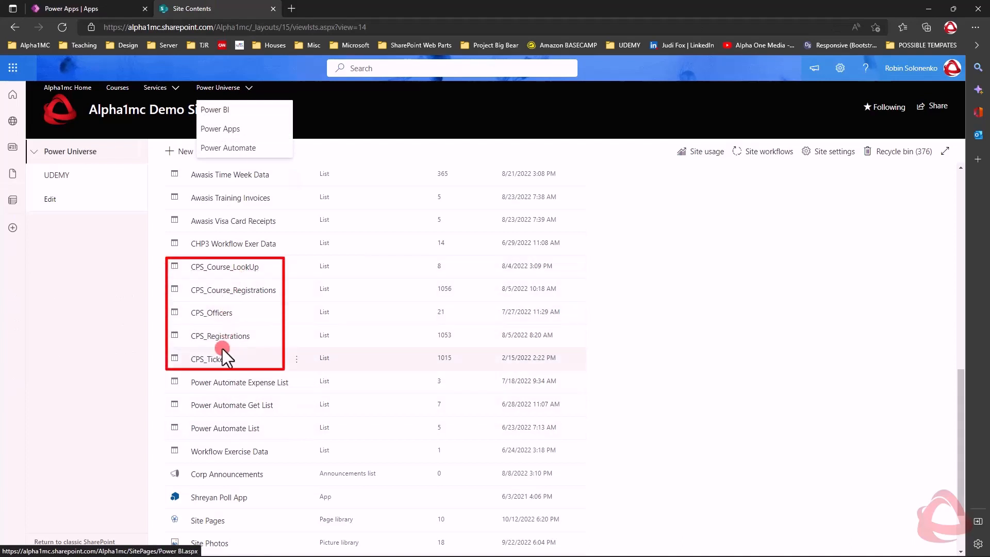
left_click(697, 277)
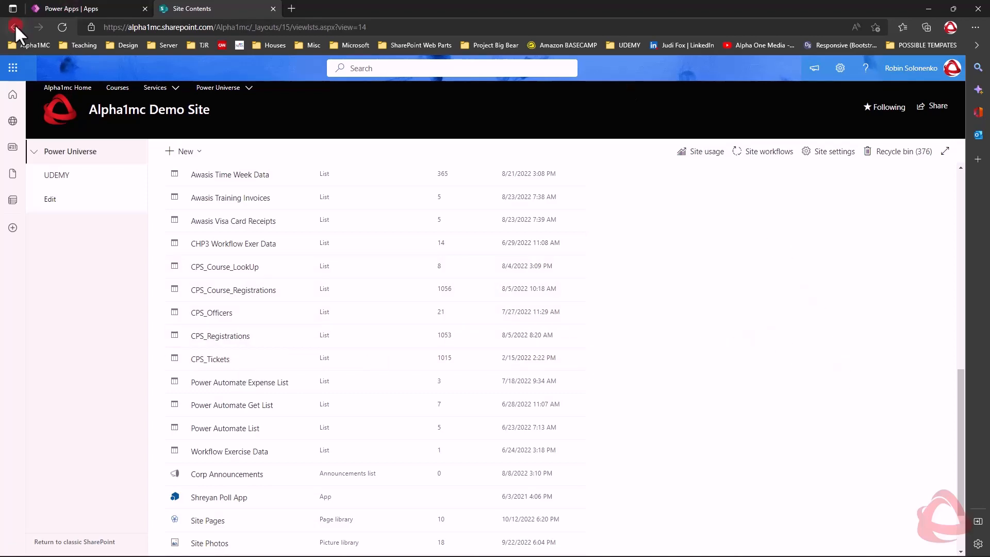
Switch back to Power Apps and start creating a three-screen app from a SharePoint list.
left_click(72, 8)
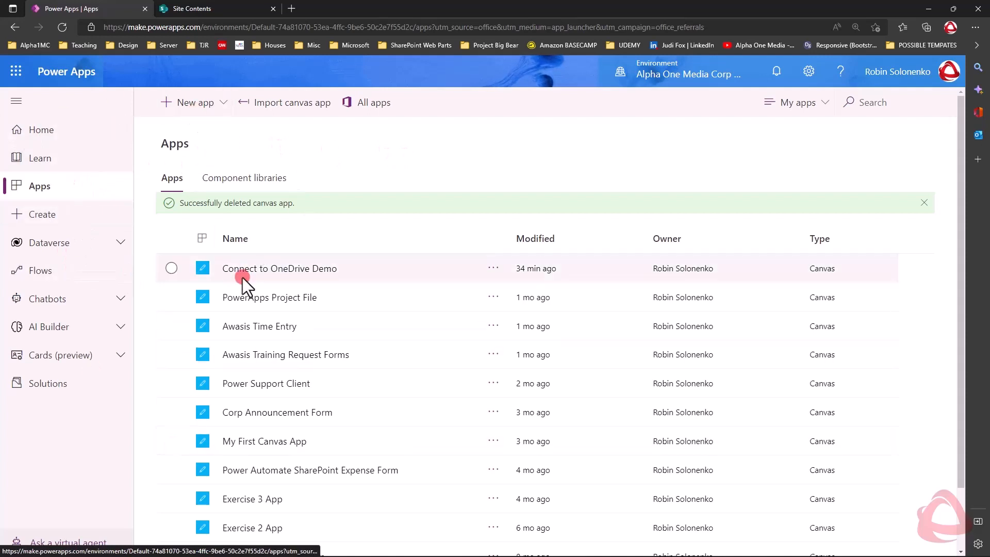
left_click(43, 214)
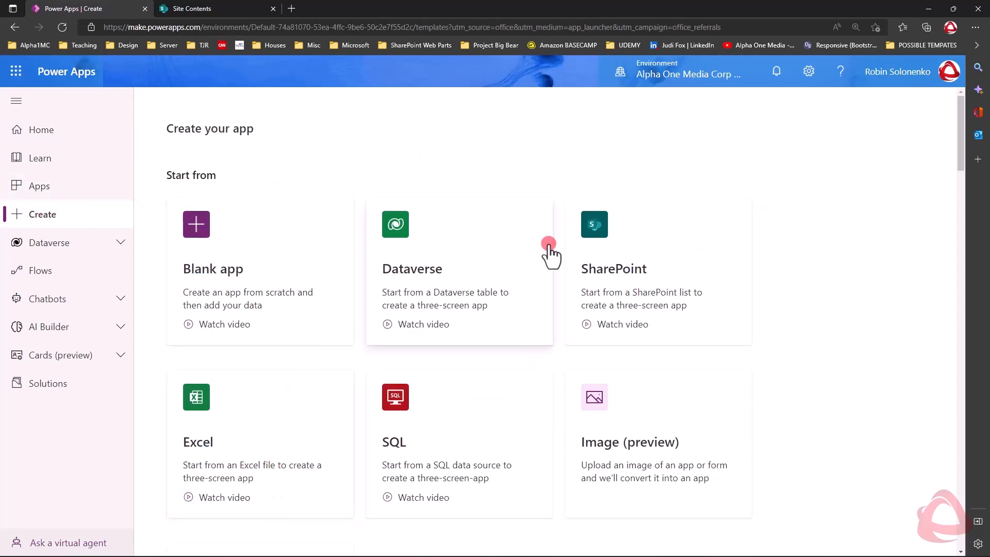
left_click(662, 305)
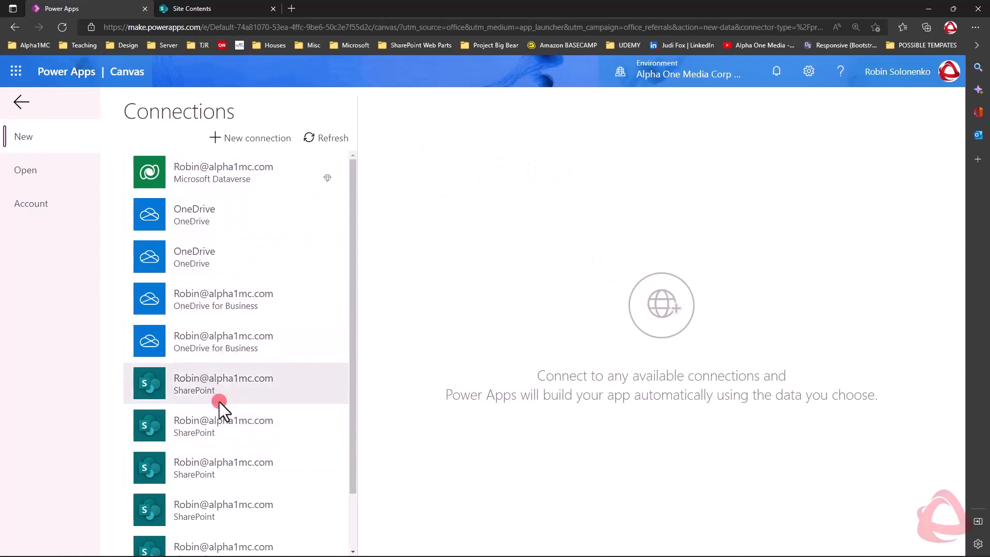
Add a new SharePoint connection that connects directly to cloud services.
left_click(264, 138)
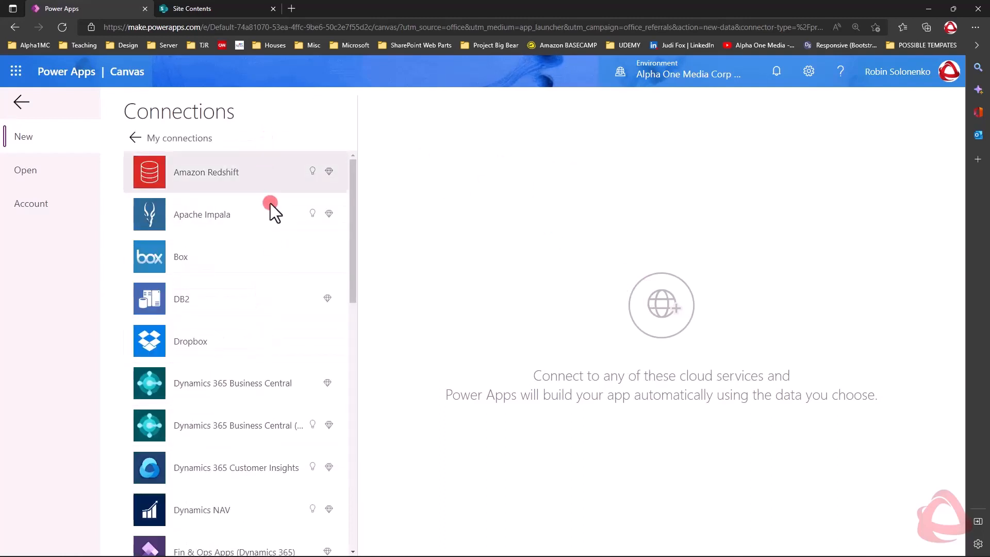
left_click_drag(357, 193, 369, 430)
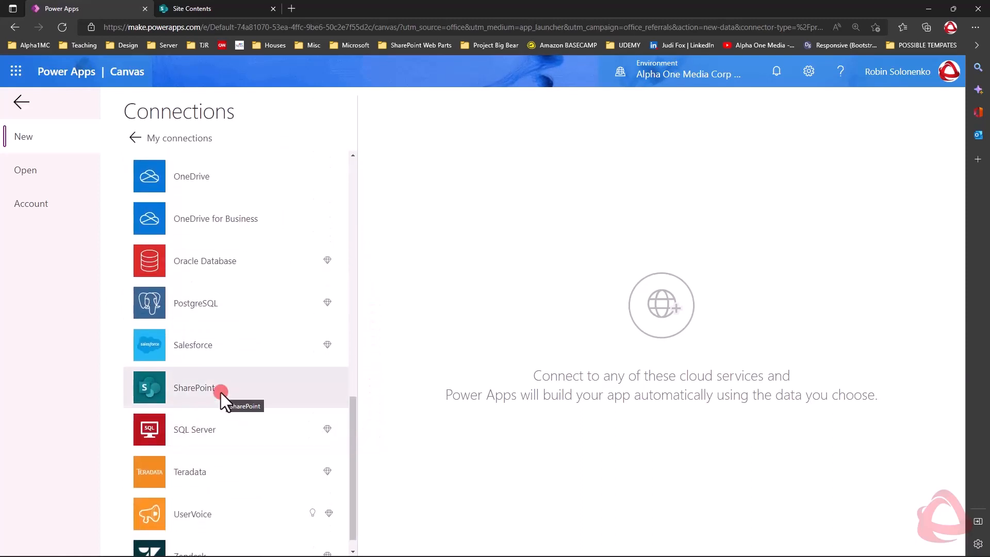
left_click(230, 394)
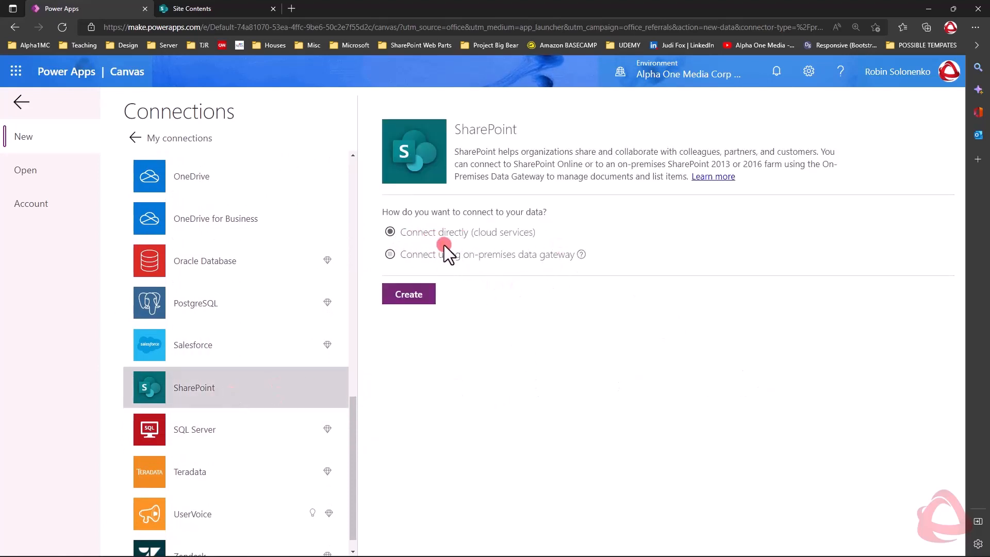
left_click(419, 297)
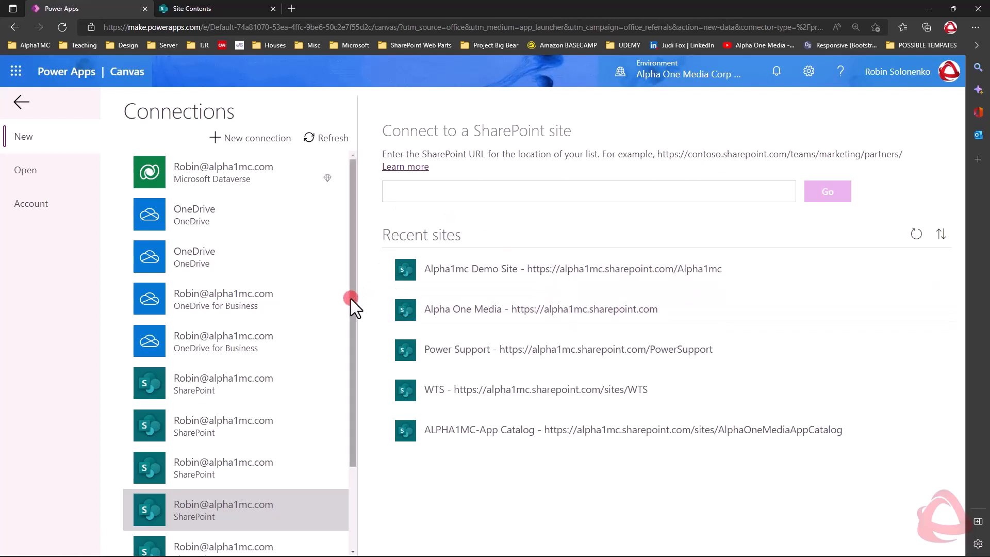
Select the first SharePoint connection in the list and open the Alpha1mc Demo Site from the recent sites.
left_click_drag(351, 295, 353, 408)
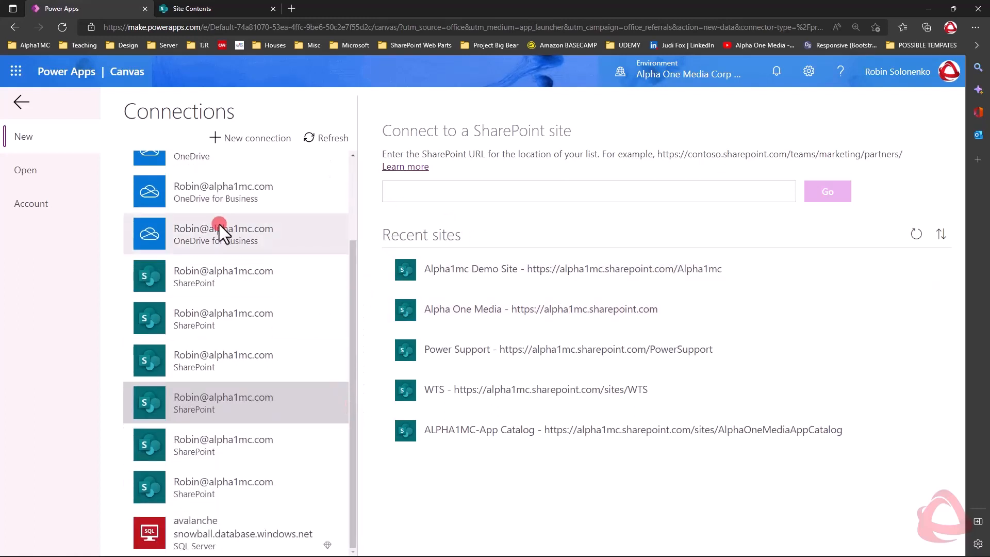
left_click(184, 277)
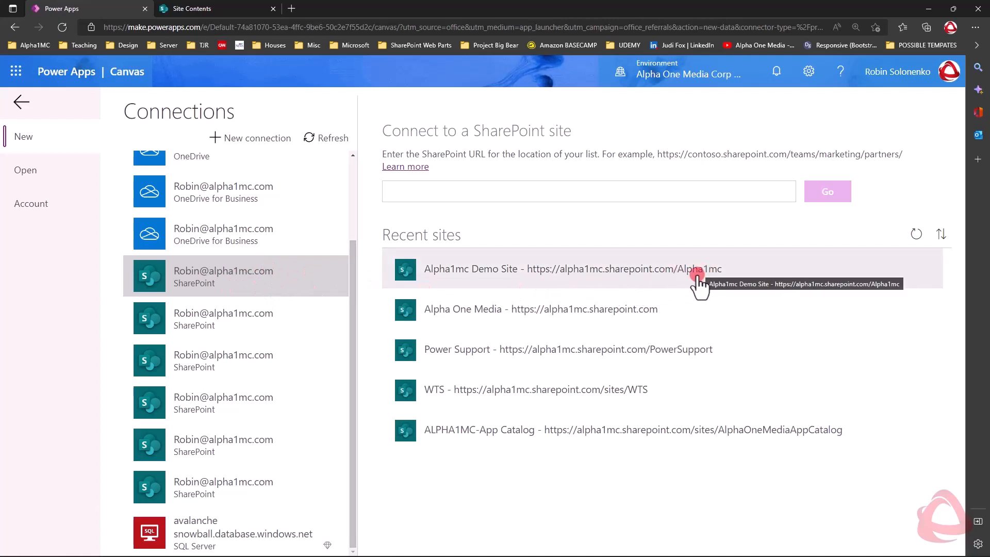
left_click(610, 279)
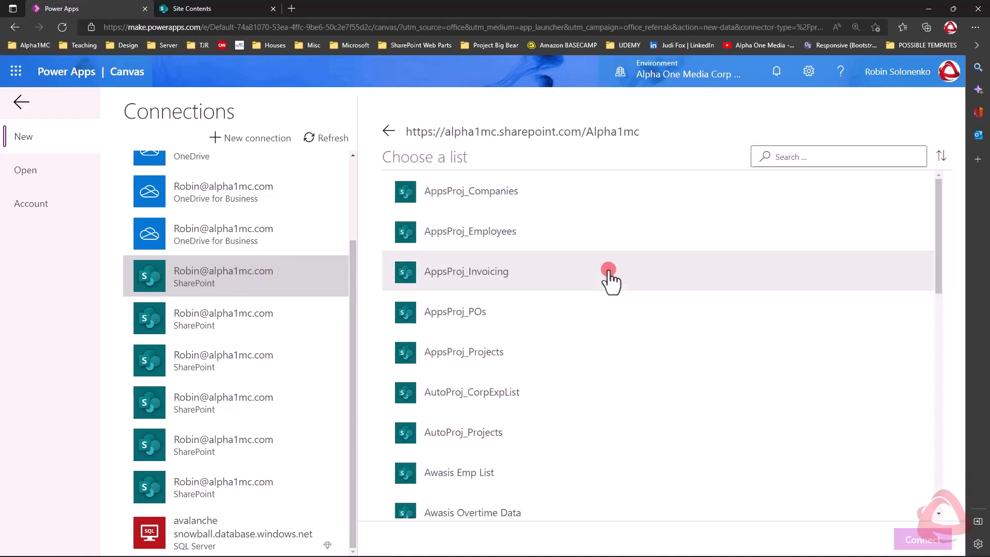
Connect the app to the CPS_Officers list and skip the Power Apps Studio welcome message.
scroll(527, 230, "down", 4)
scroll(520, 237, "down", 10)
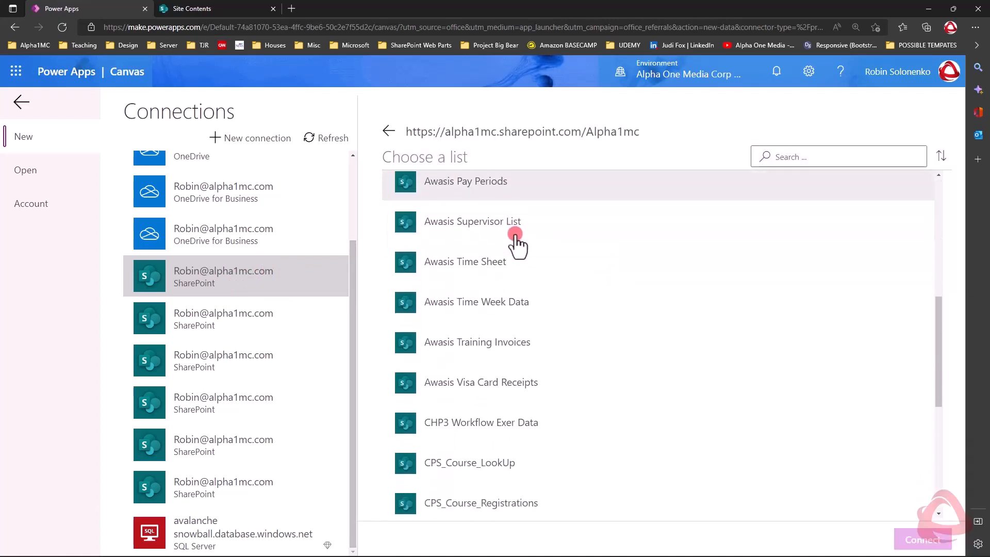
scroll(511, 243, "up", 3)
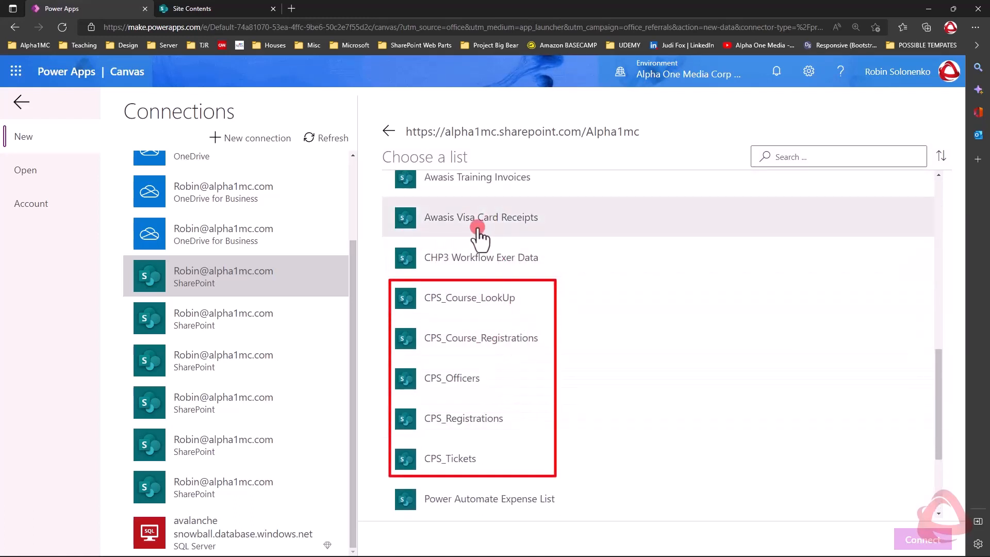
scroll(453, 242, "down", 1)
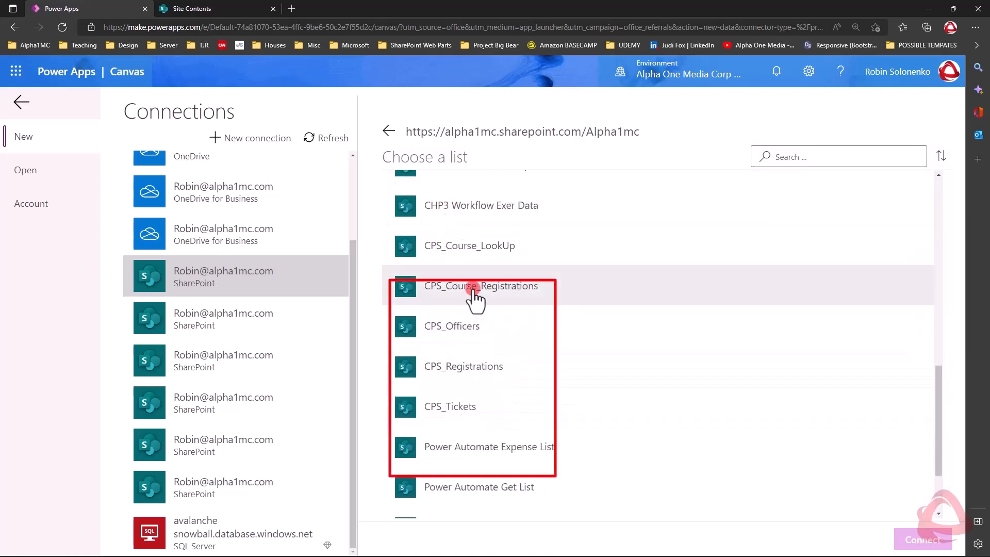
left_click(476, 331)
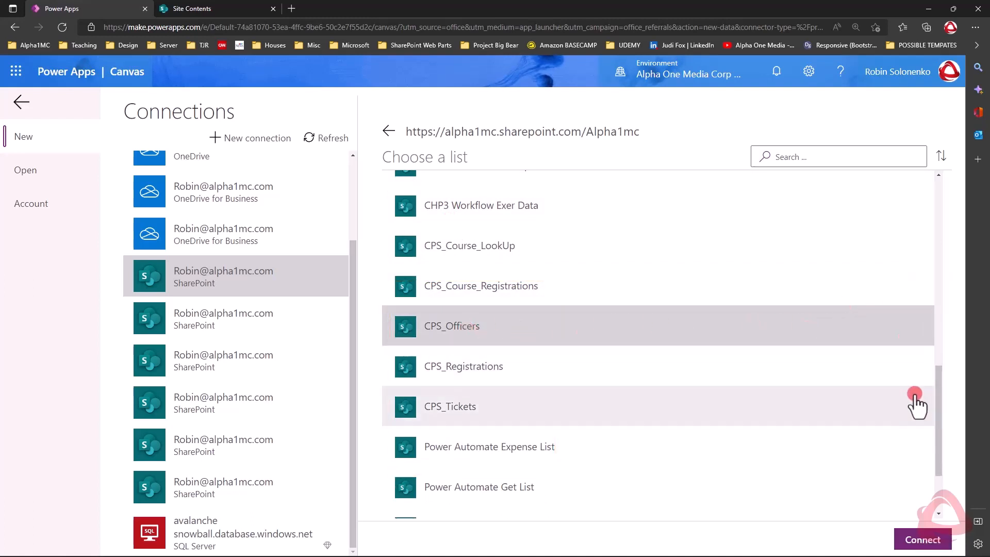
left_click(928, 540)
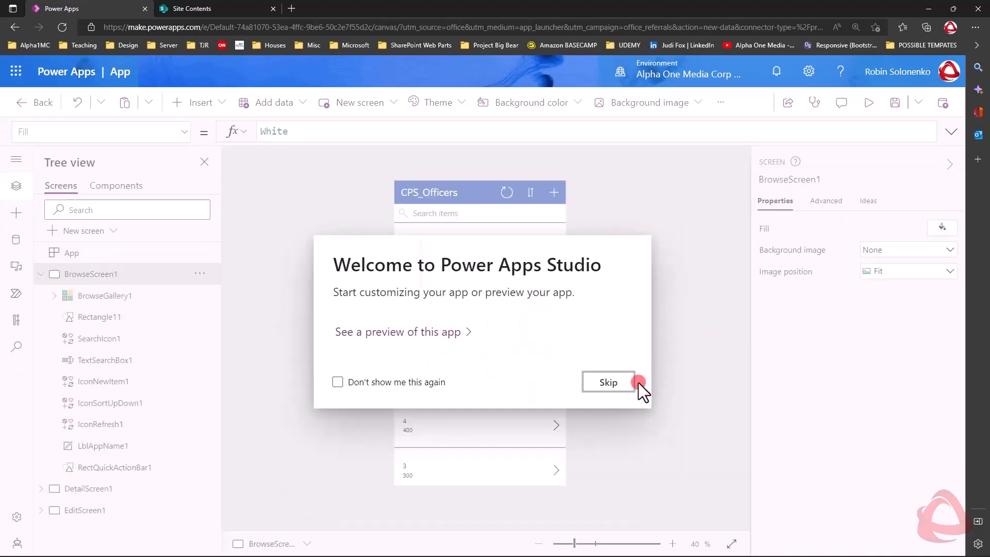
left_click(616, 376)
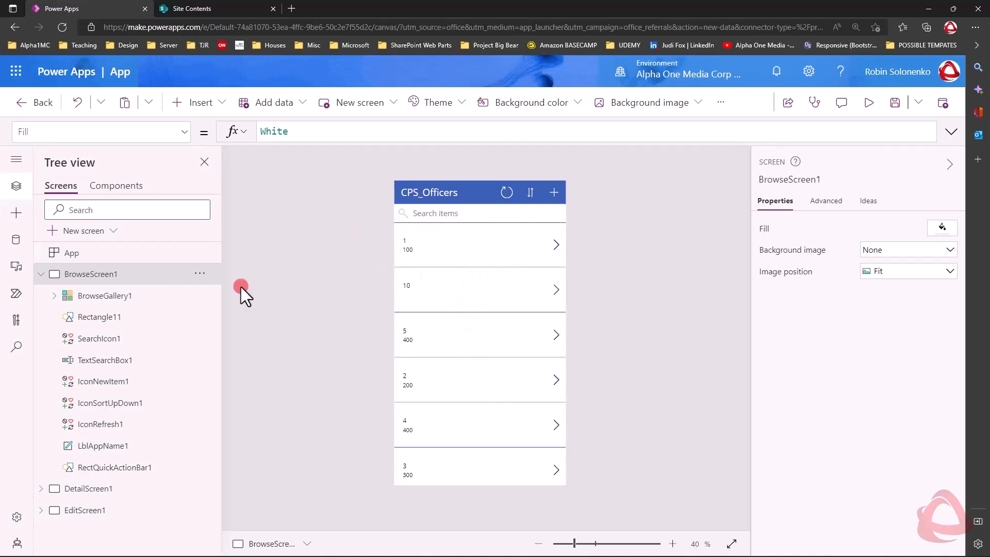
Collapse BrowseScreen1, preview the app, and review the first officer record's details and its edit form.
left_click(41, 274)
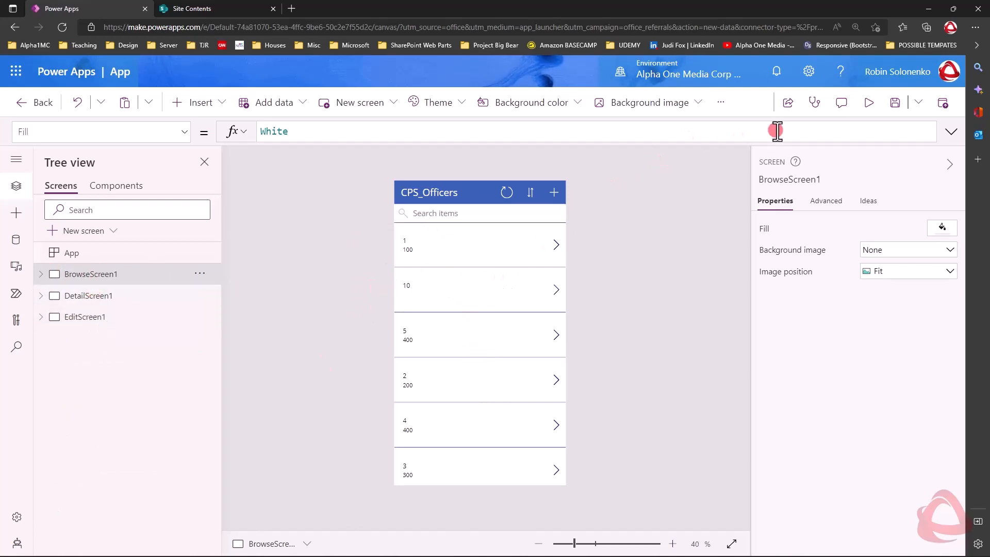
left_click(870, 102)
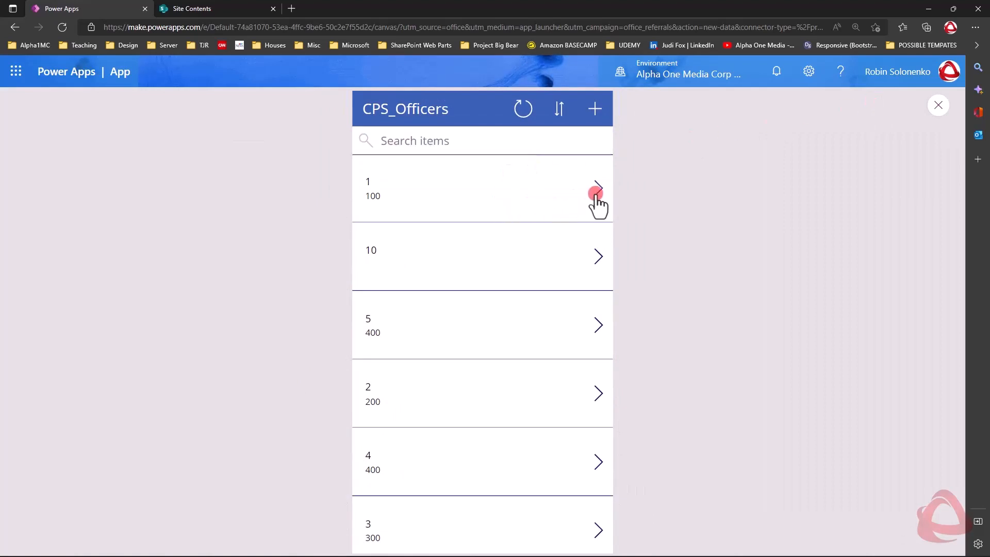
left_click(598, 190)
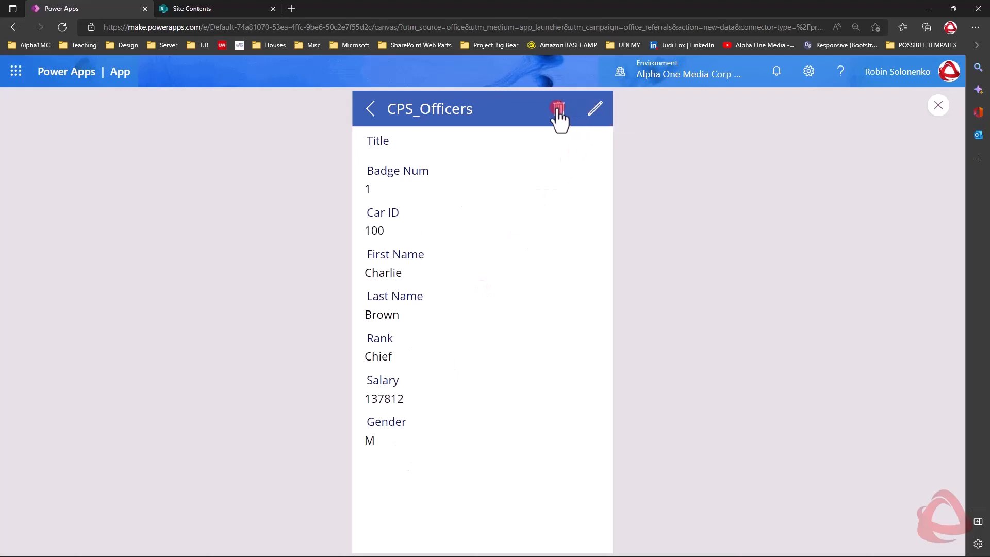
left_click(595, 111)
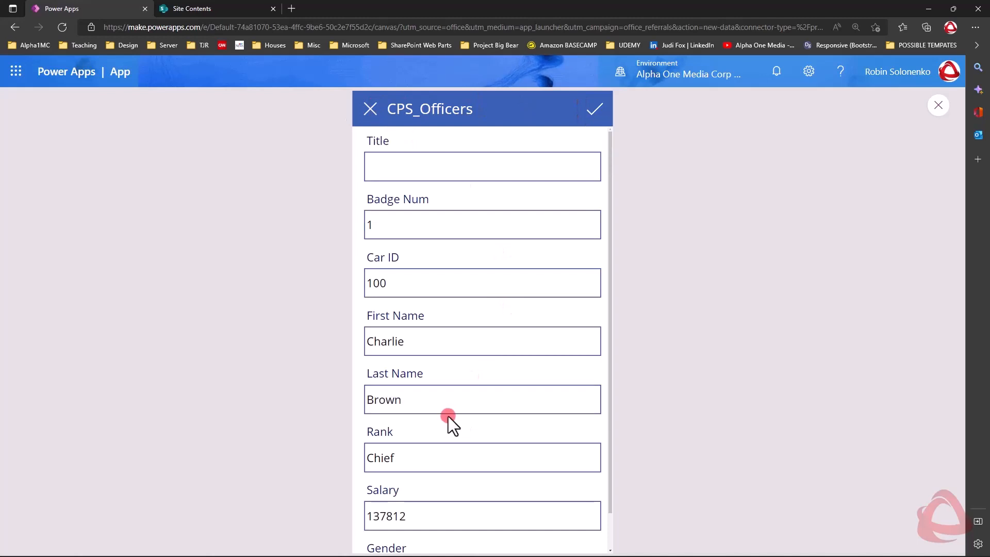
scroll(448, 416, "down", 2)
scroll(448, 417, "up", 2)
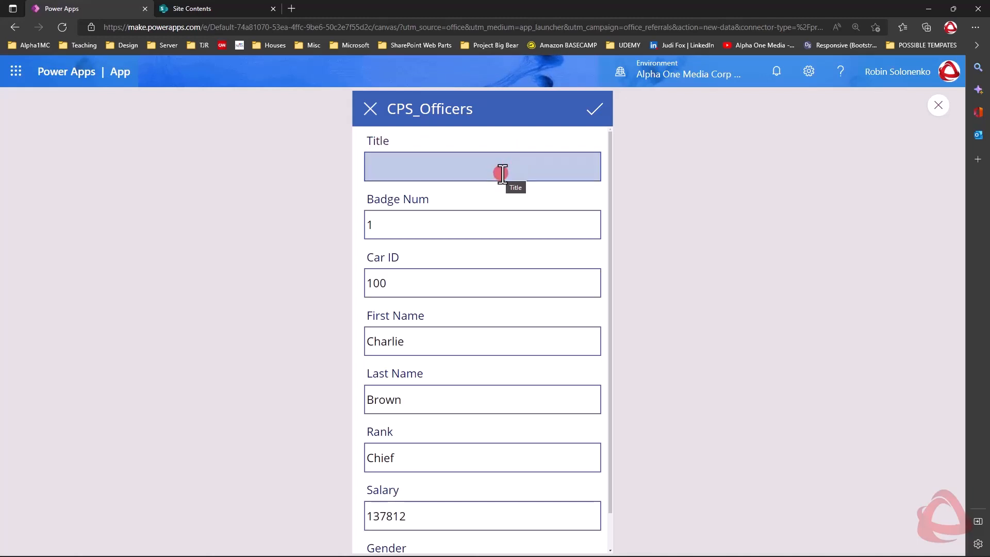
Cancel the record edit, return to the browse screen, and close the app preview along with its tip message.
left_click(368, 108)
left_click(369, 110)
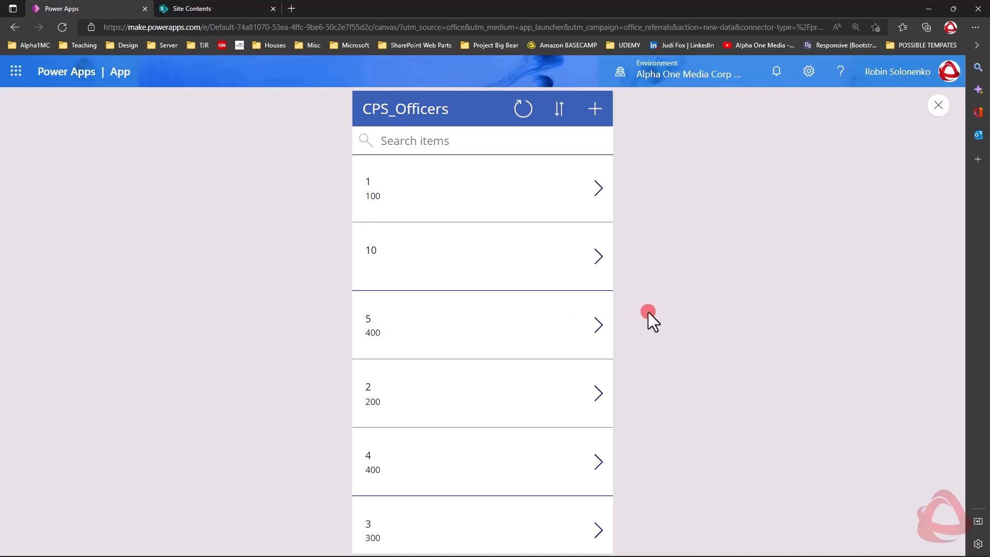
left_click(937, 106)
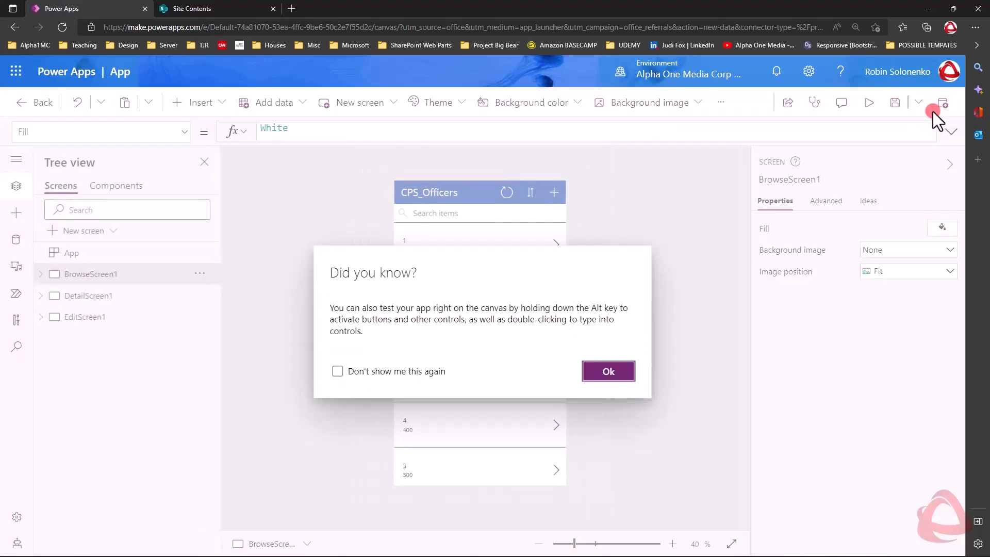
left_click(629, 377)
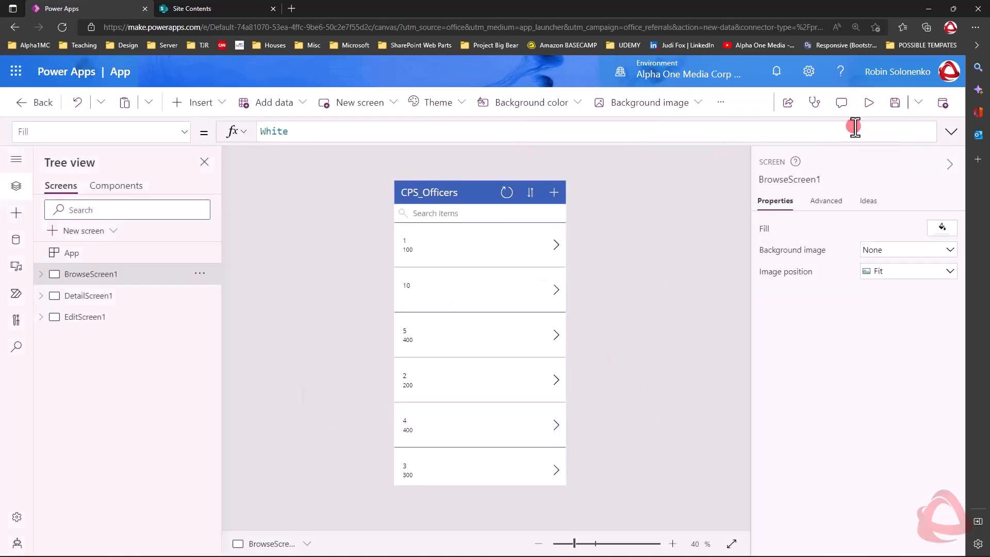
Save the app under the name Connect To SharePoint Demo.
left_click(894, 105)
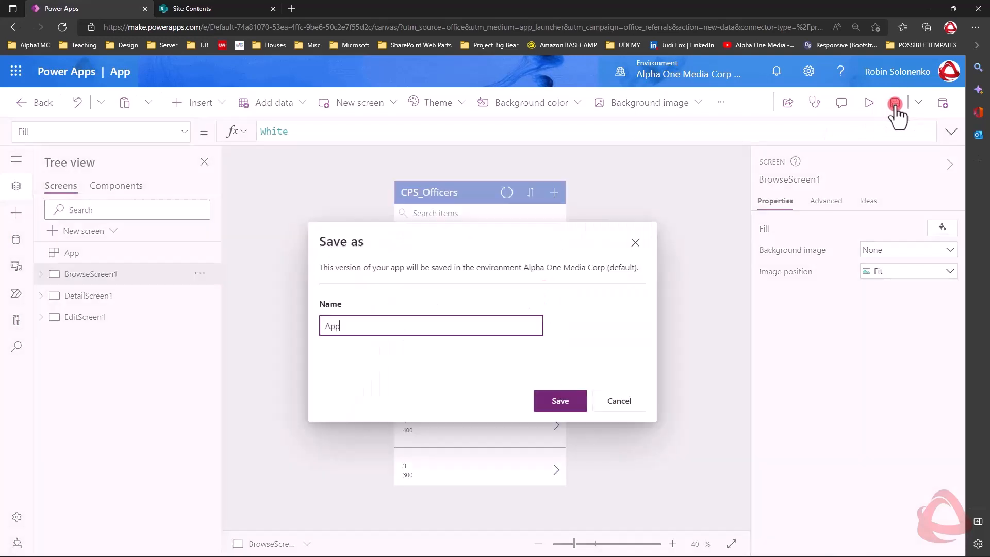
left_click_drag(479, 315, 293, 323)
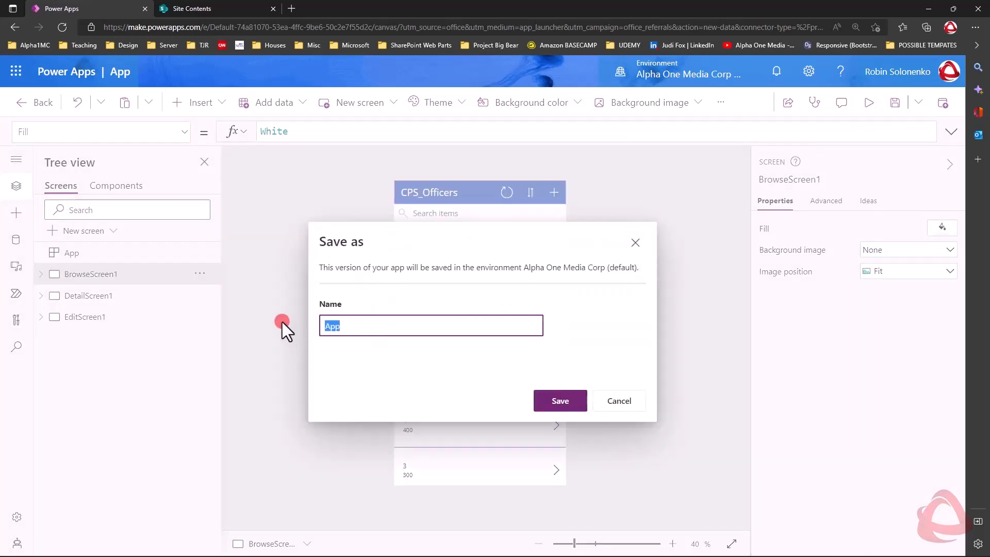
type("Connect To SharePoint Demo")
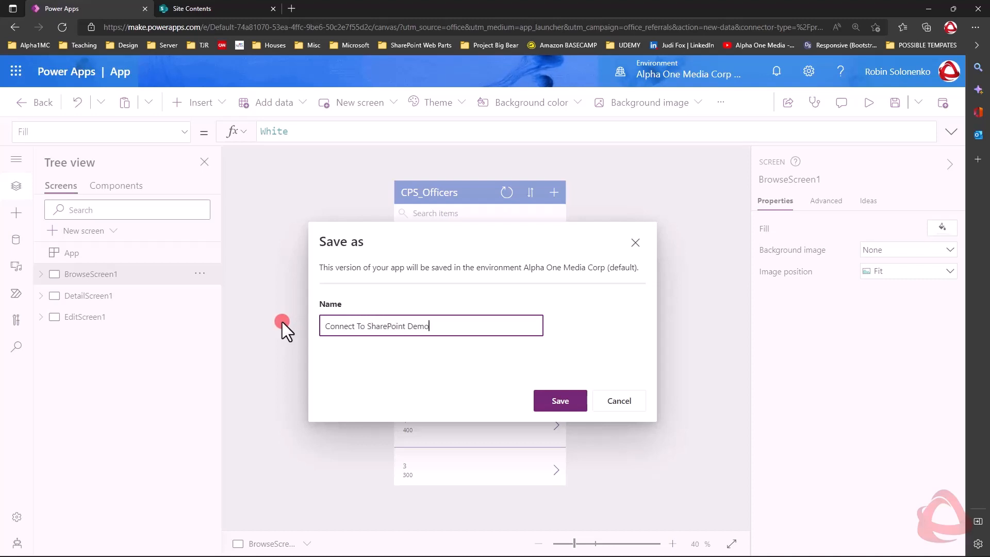
left_click(560, 402)
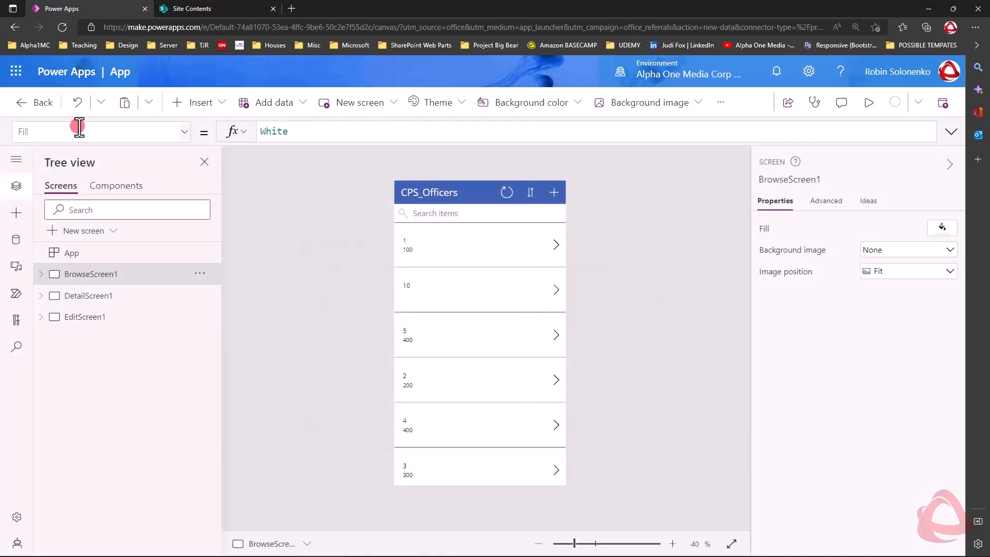
Leave the app editor, saving the changes on exit, and open the list of apps.
left_click(37, 103)
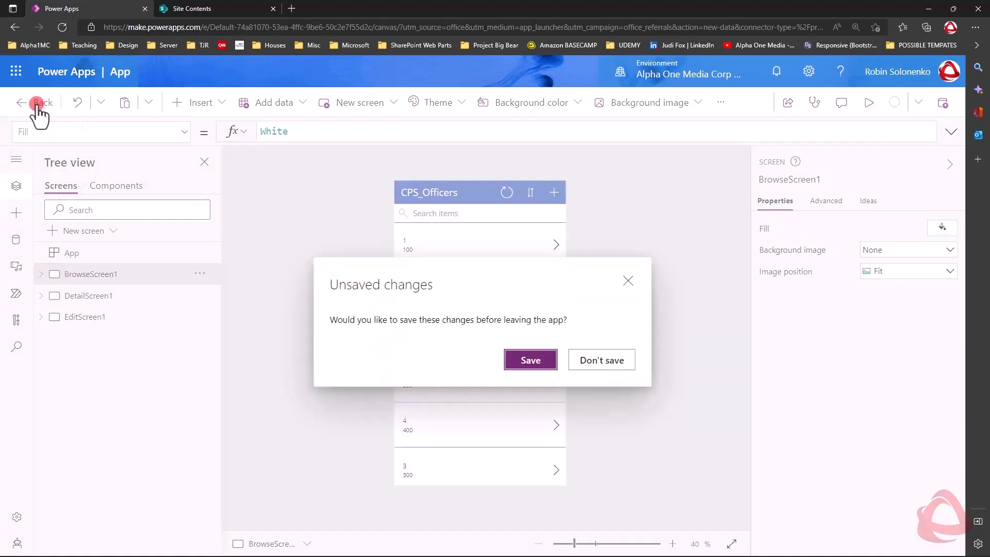
left_click(615, 360)
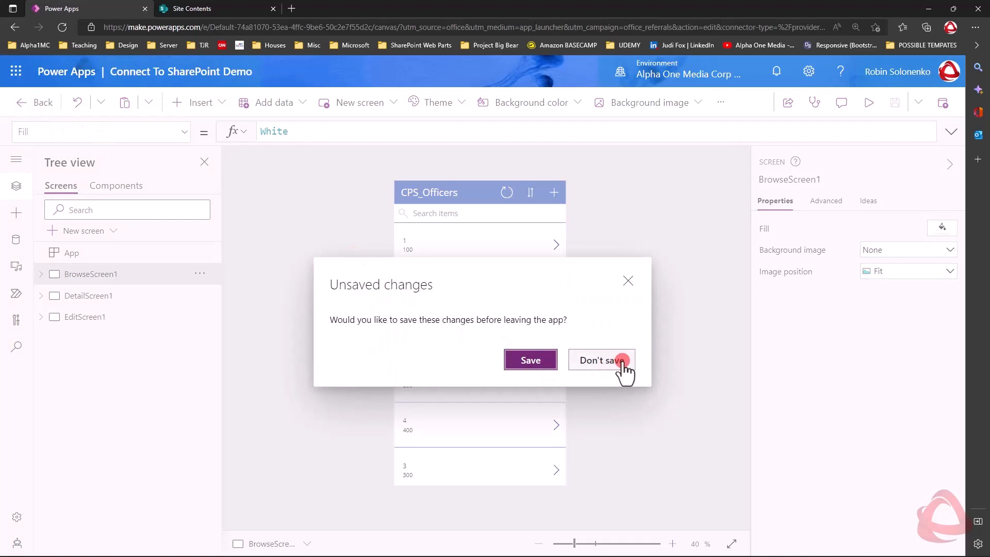
left_click(533, 357)
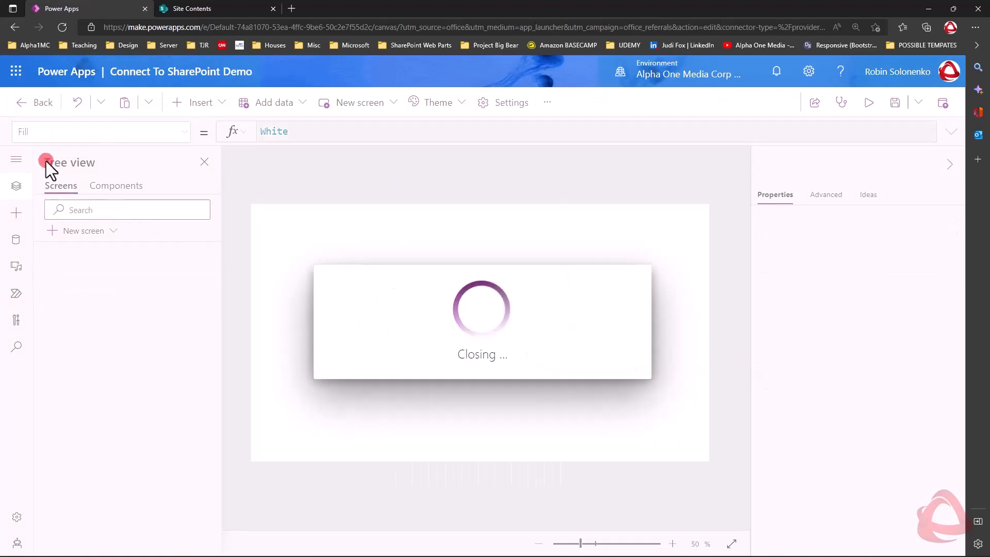
left_click(35, 191)
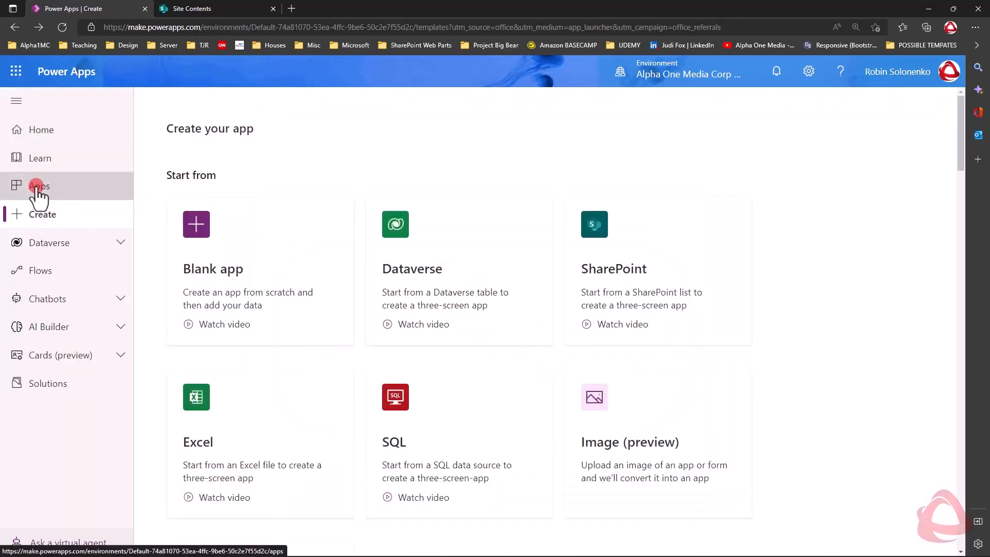